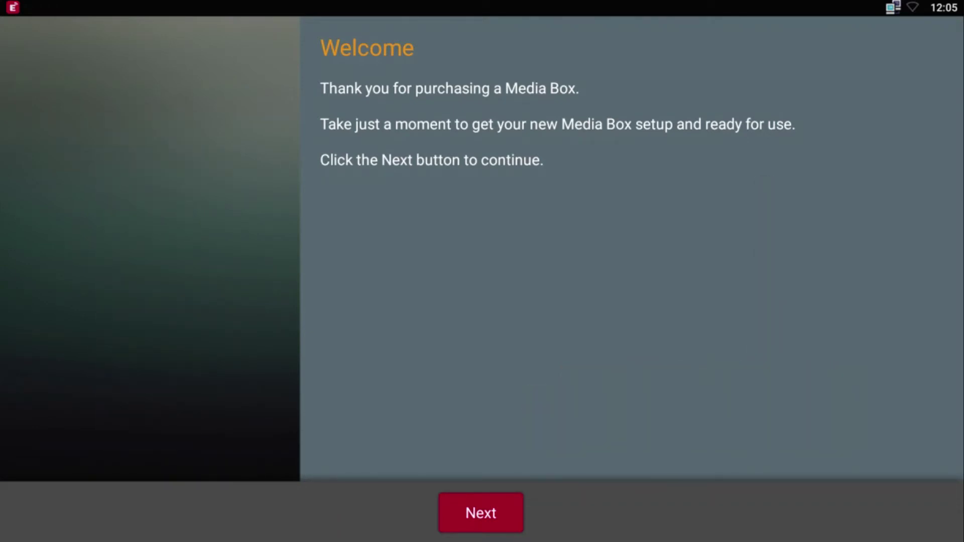
# Advance from the Welcome page to the Language step.
pyautogui.press('Return')
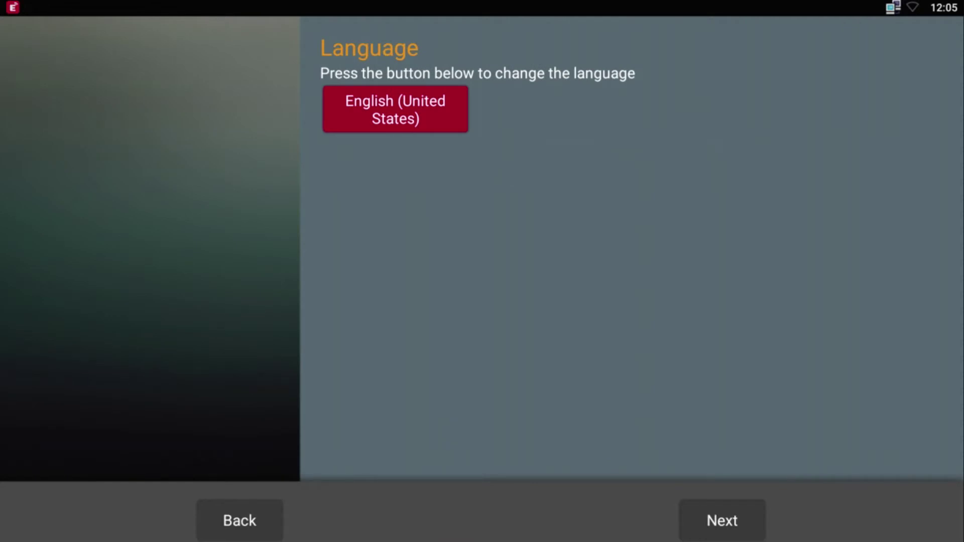
# Pick English from the language list and continue to the TV zoom step.
pyautogui.press('Return')
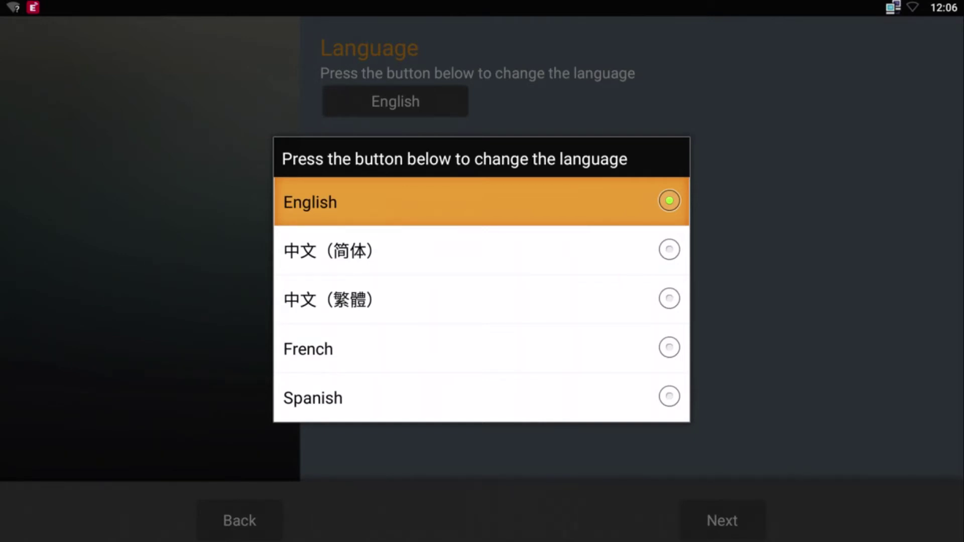
pyautogui.press('Return')
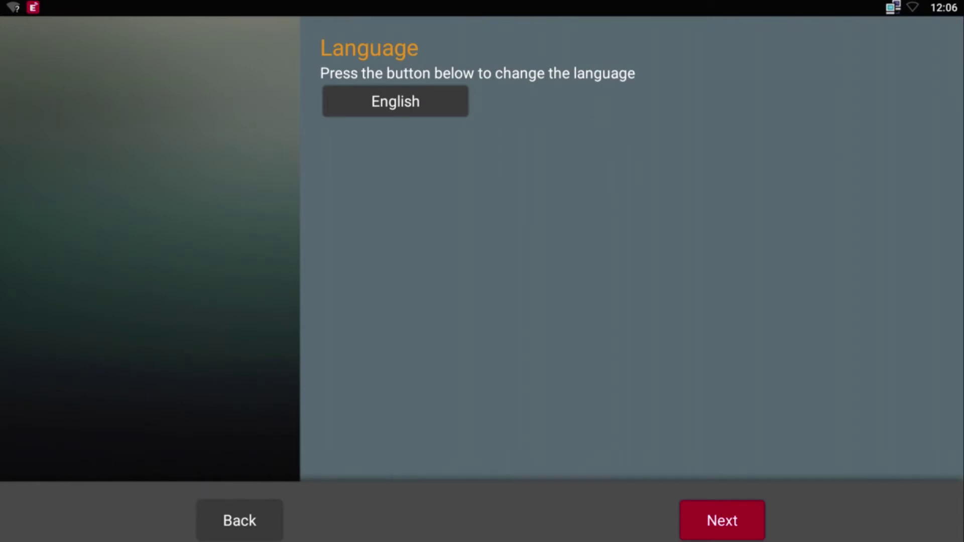
pyautogui.press('Return')
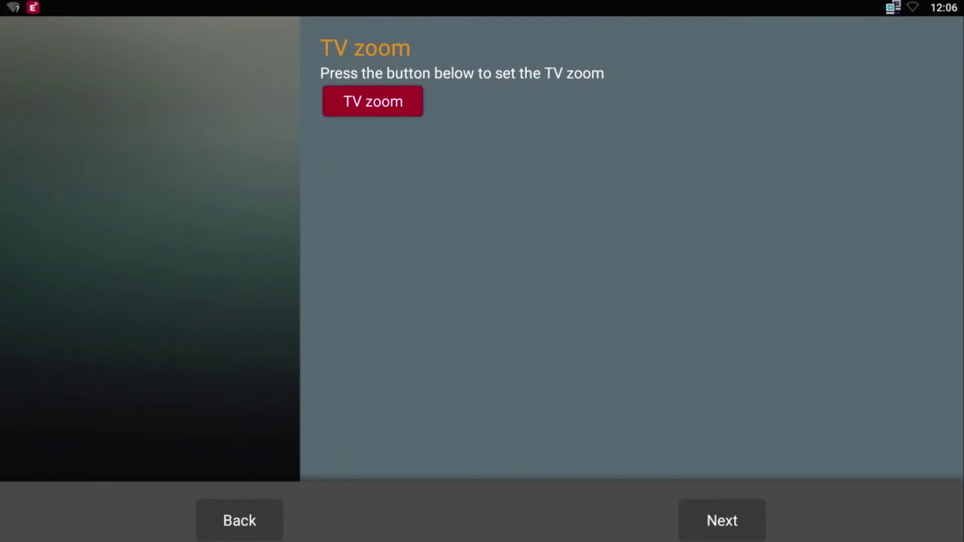
# Adjust TV zoom scaling between 94% and 90%, settle on 91%, then continue to Network.
pyautogui.press('Return')
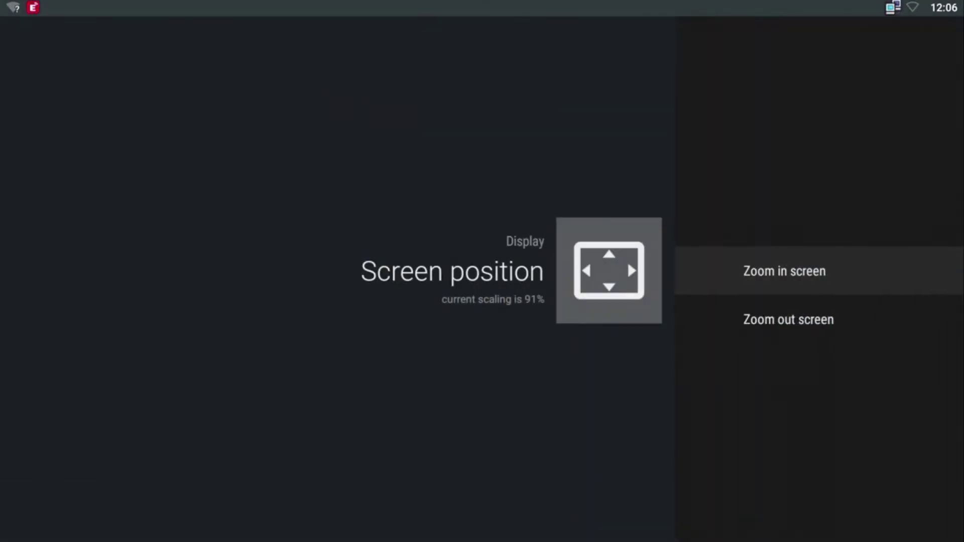
pyautogui.press('Return')
pyautogui.press('Return')
pyautogui.press('Return')
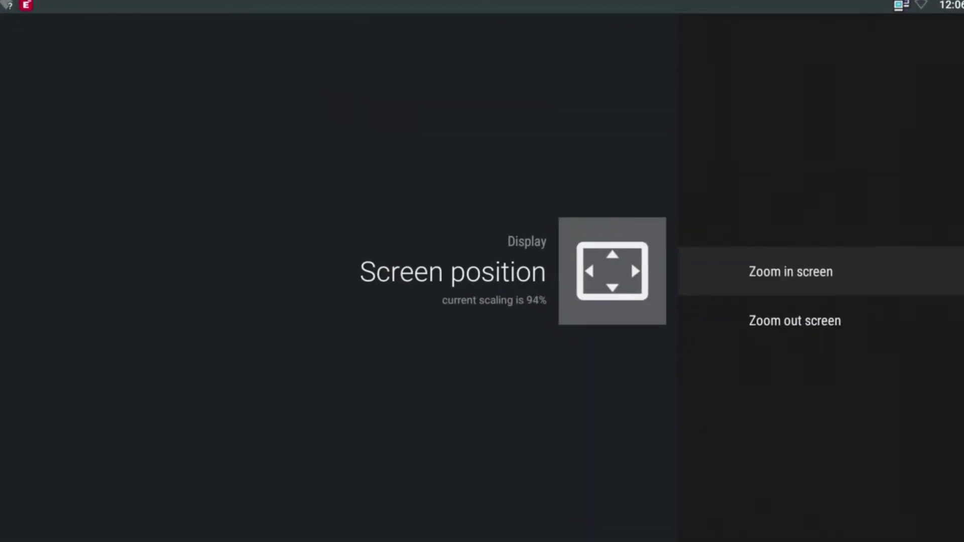
pyautogui.press('Down')
pyautogui.press('Return')
pyautogui.press('Return')
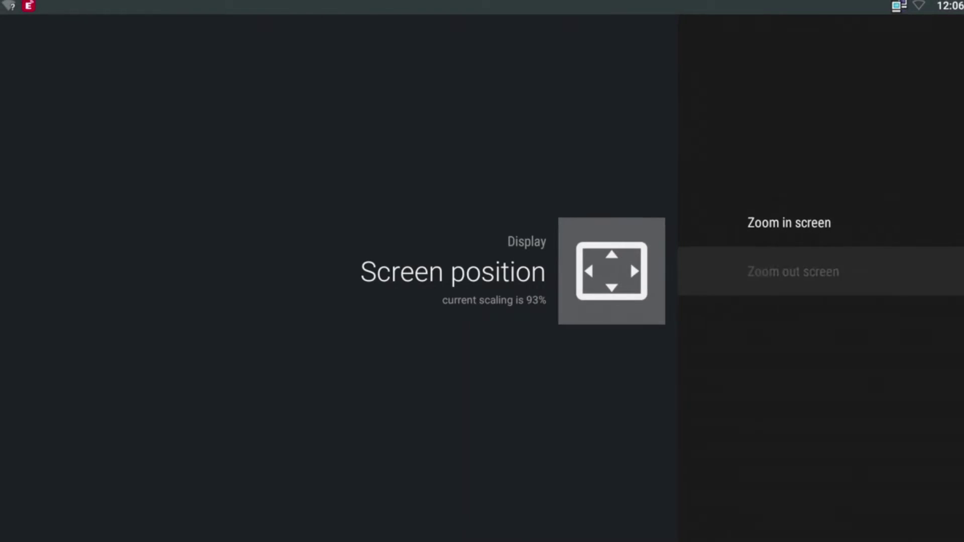
pyautogui.press('Return')
pyautogui.press('Return')
pyautogui.press('Return')
pyautogui.press('Up')
pyautogui.press('Return')
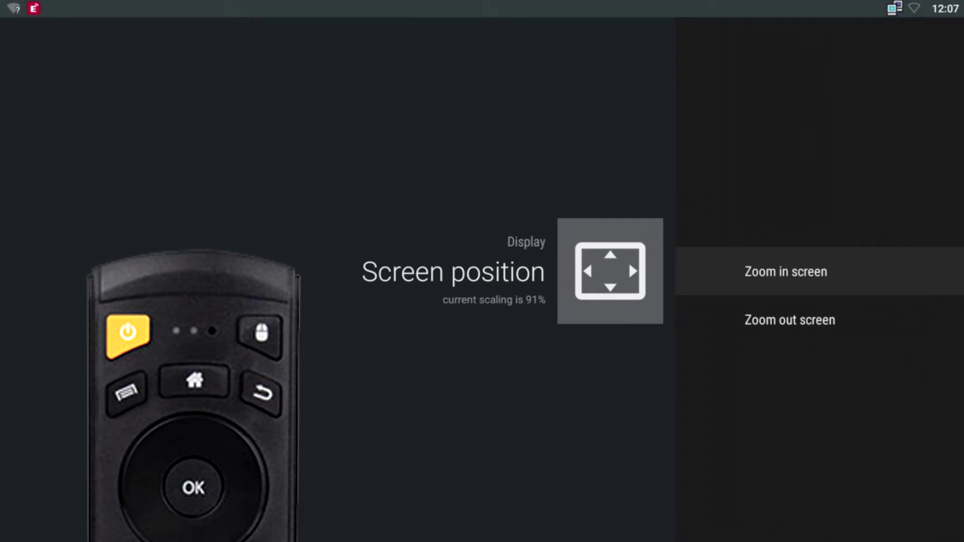
pyautogui.press('Escape')
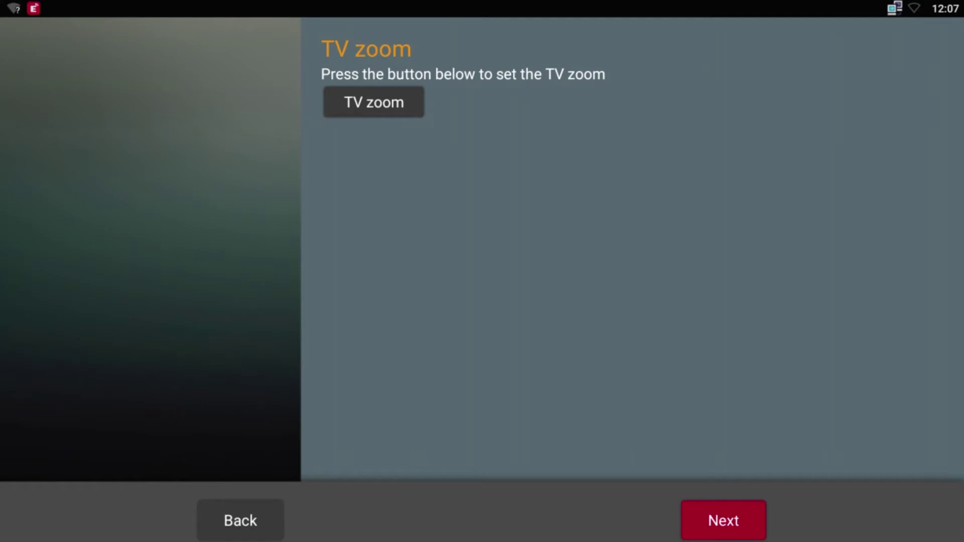
pyautogui.press('Return')
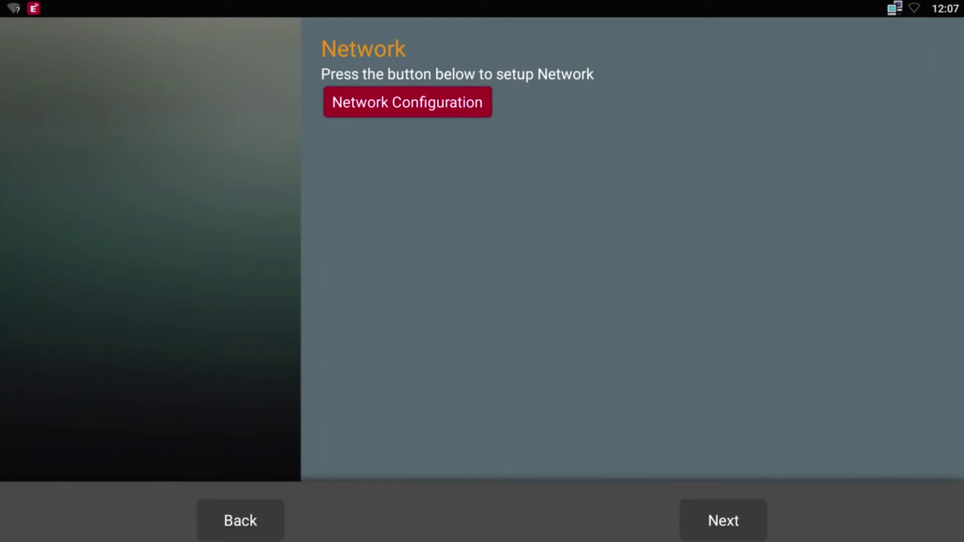
# Enter Network Configuration and select Wi-Fi from the network list.
pyautogui.press('Return')
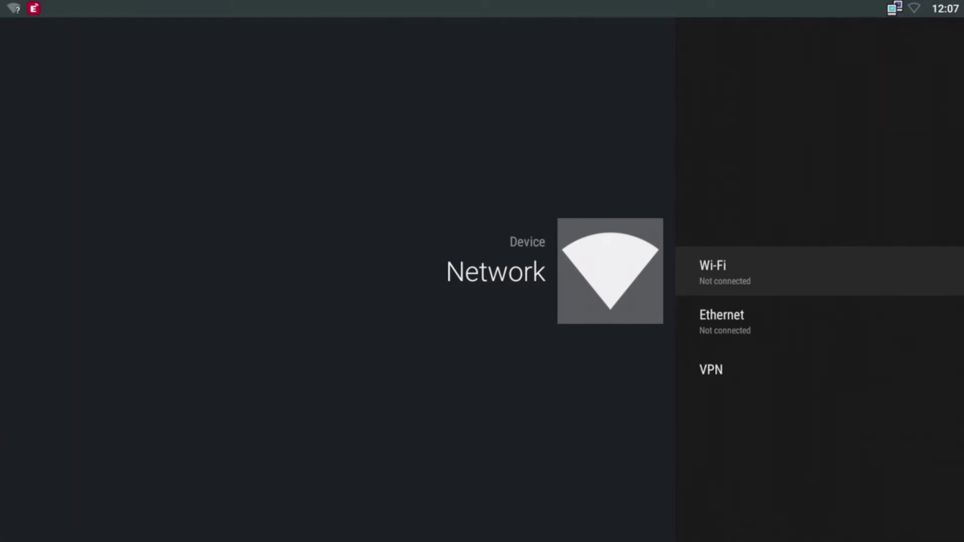
pyautogui.press('Down')
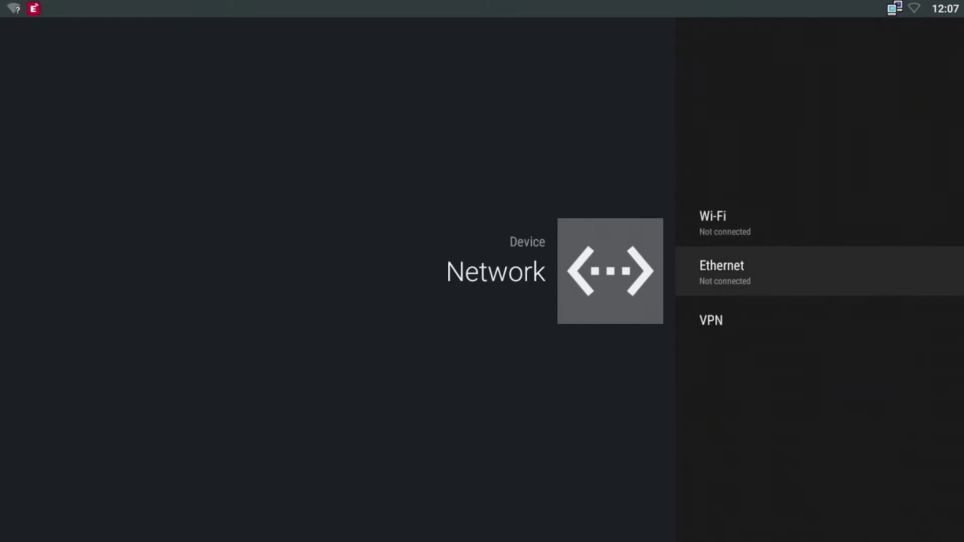
pyautogui.press('Up')
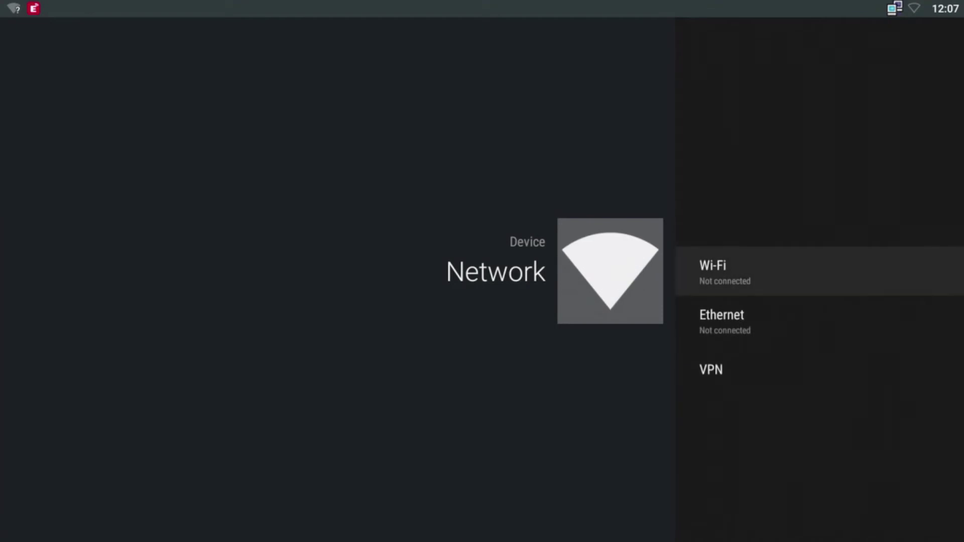
pyautogui.press('Return')
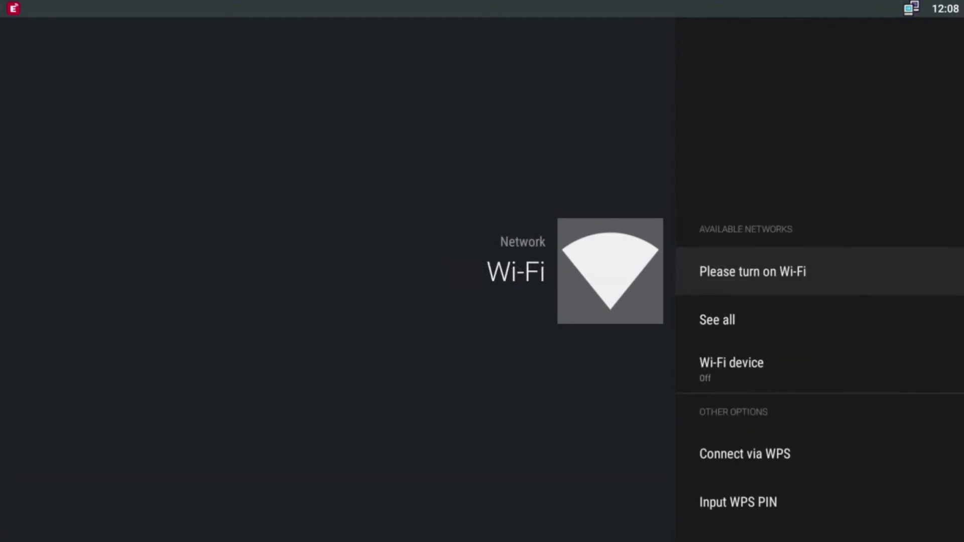
# Switch the Wi-Fi device On and select the GTA 2.4 network.
pyautogui.press('Down')
pyautogui.press('Down')
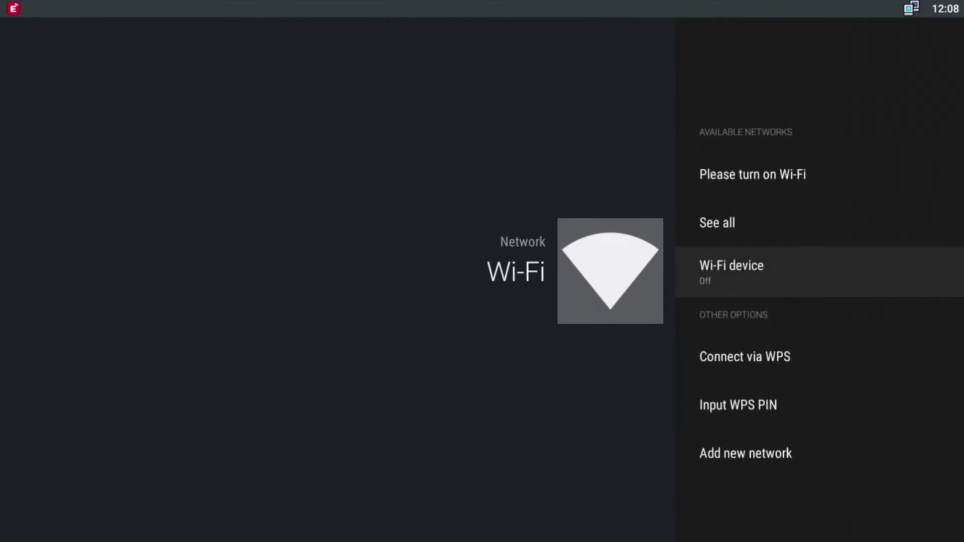
pyautogui.press('Return')
pyautogui.press('Escape')
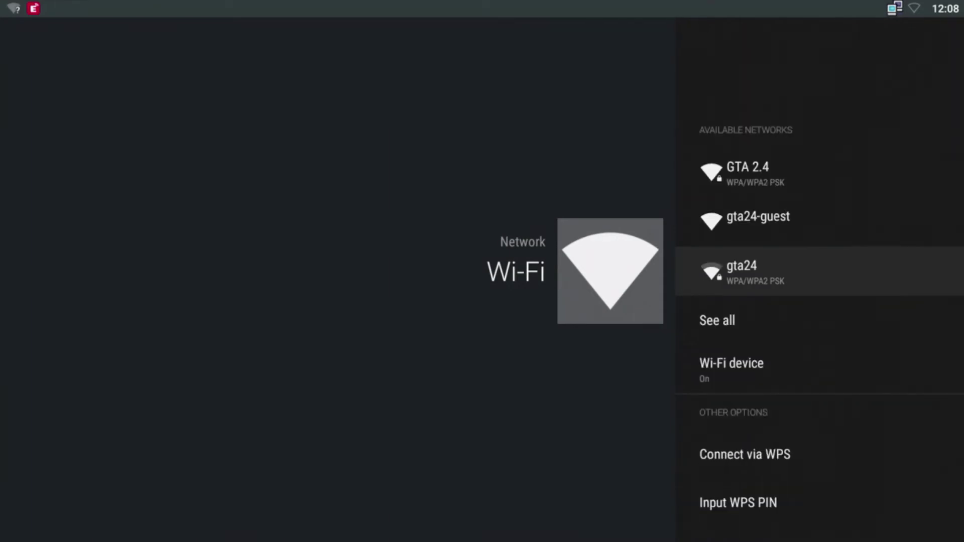
pyautogui.press('Up')
pyautogui.press('Up')
pyautogui.press('Return')
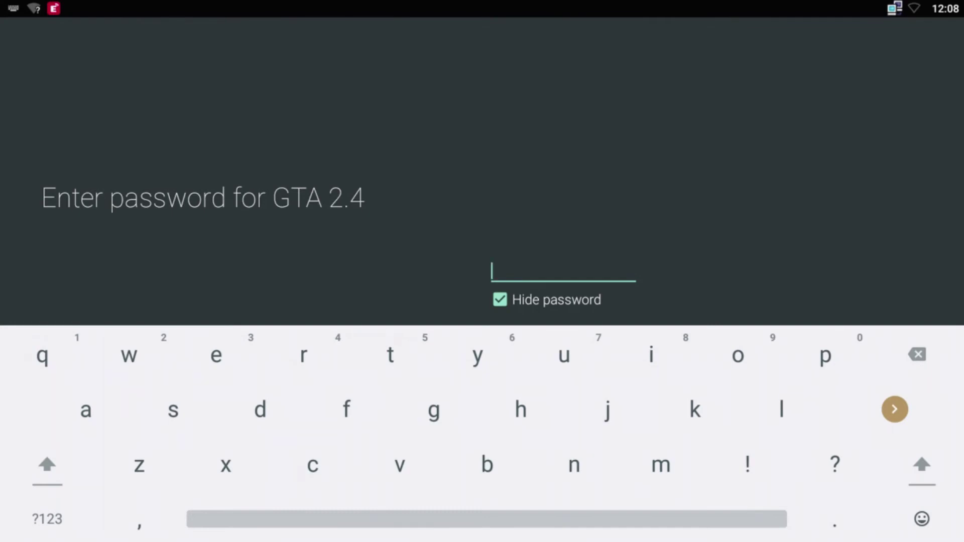
# Switch the on-screen keyboard through capitals, lowercase, and finally numbers and symbols.
pyautogui.press('Return')
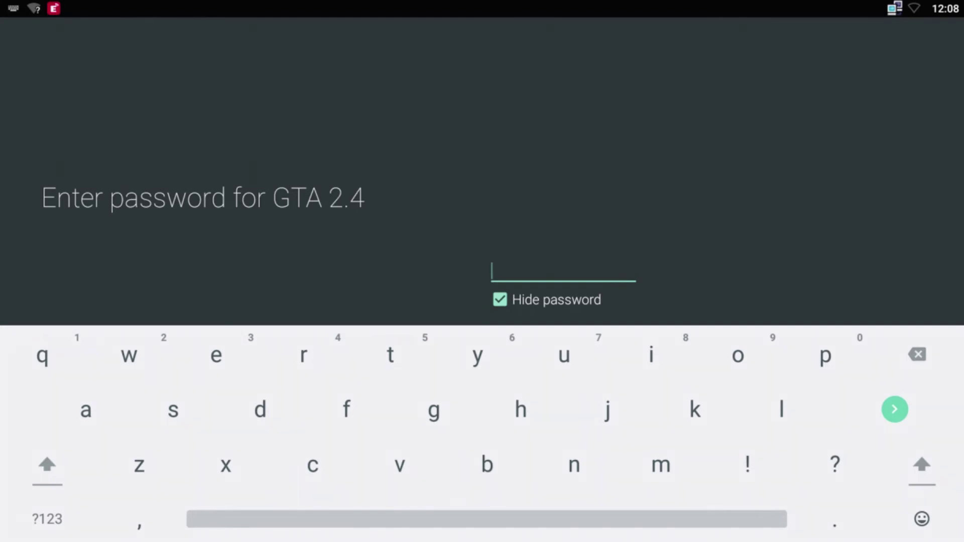
pyautogui.press('Left')
pyautogui.press('Left')
pyautogui.press('Left')
pyautogui.press('Left')
pyautogui.press('Left')
pyautogui.press('Left')
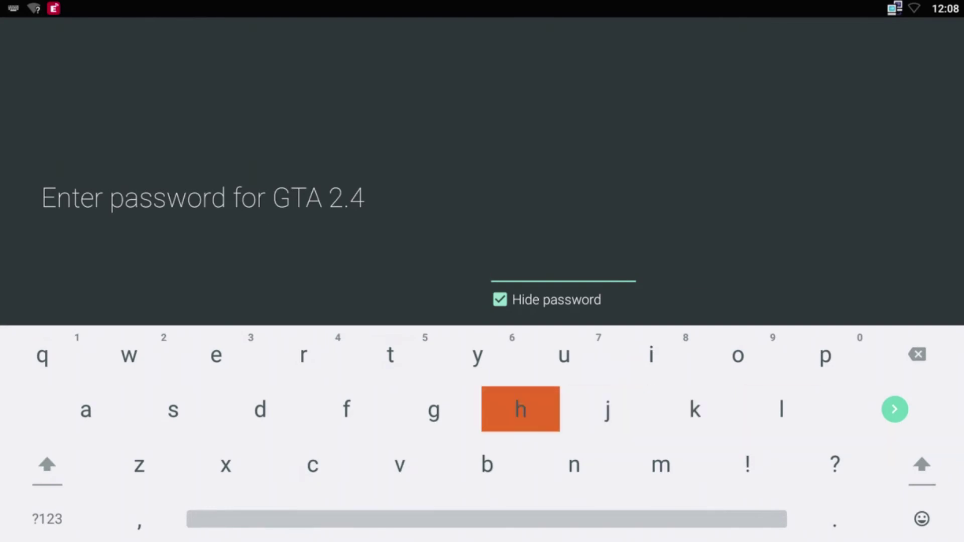
pyautogui.press('Left')
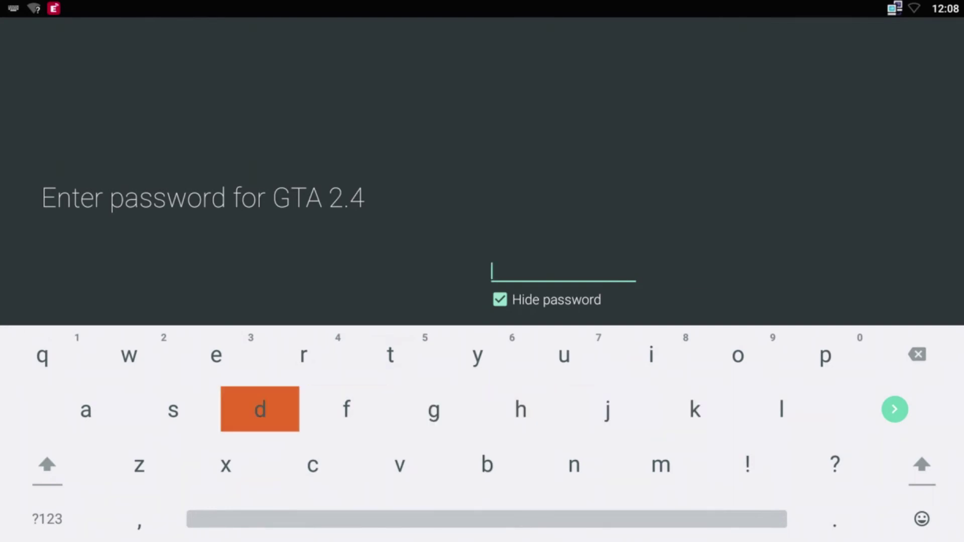
pyautogui.press('Left')
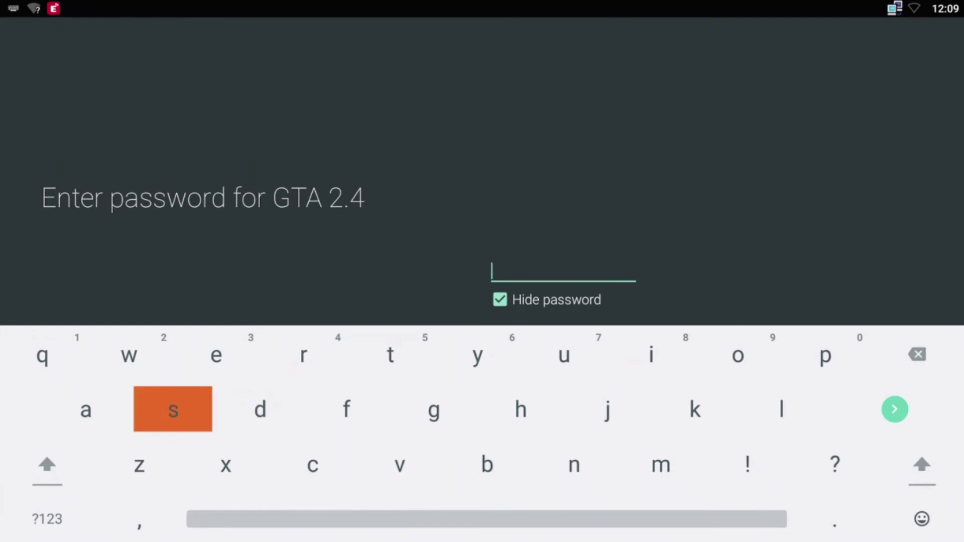
pyautogui.press('Left')
pyautogui.press('Down')
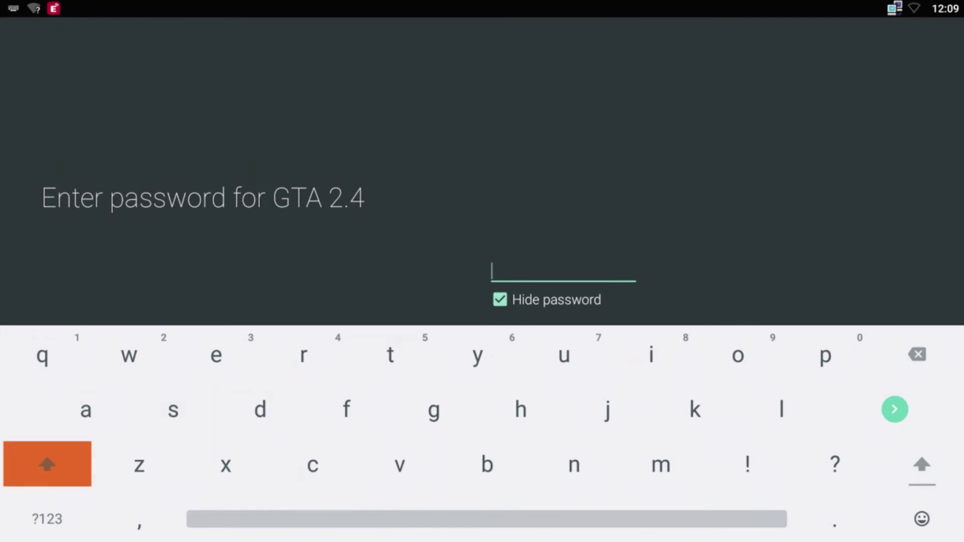
pyautogui.press('Return')
pyautogui.press('Up')
pyautogui.press('Up')
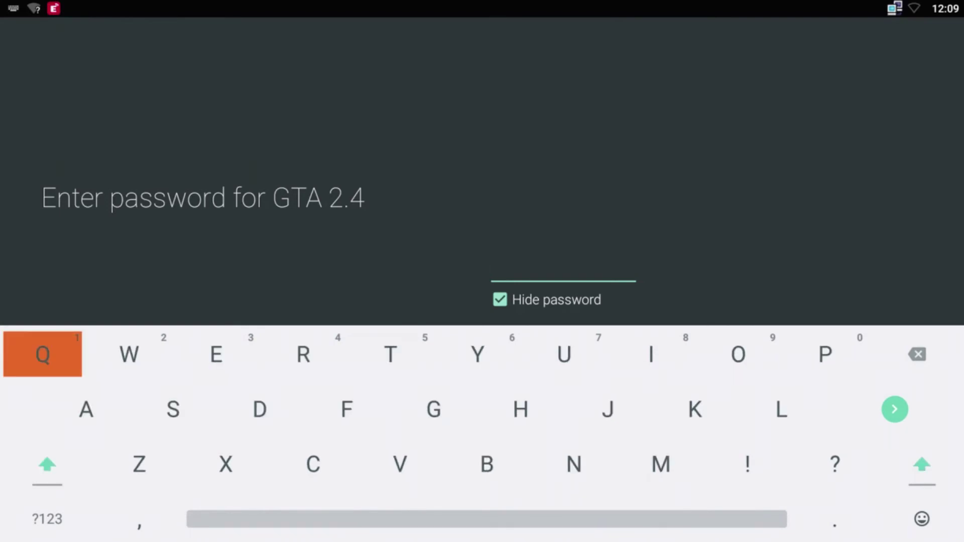
pyautogui.press('Down')
pyautogui.press('Down')
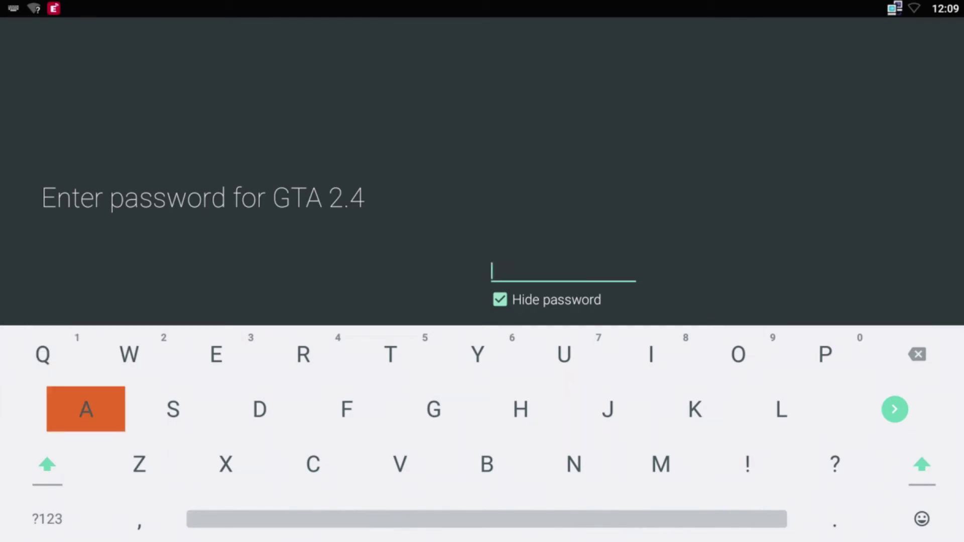
pyautogui.press('Return')
pyautogui.press('Up')
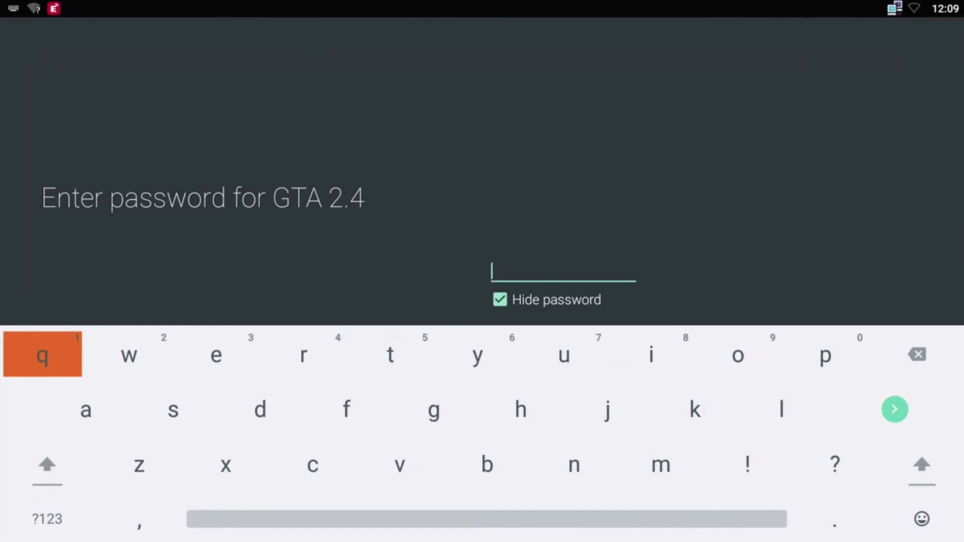
pyautogui.press('Down')
pyautogui.press('Down')
pyautogui.press('Down')
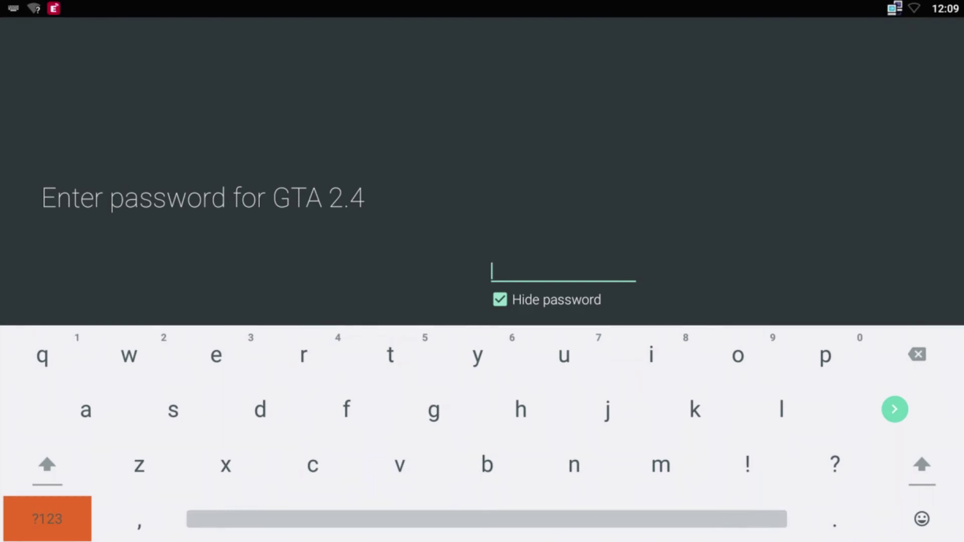
pyautogui.press('Return')
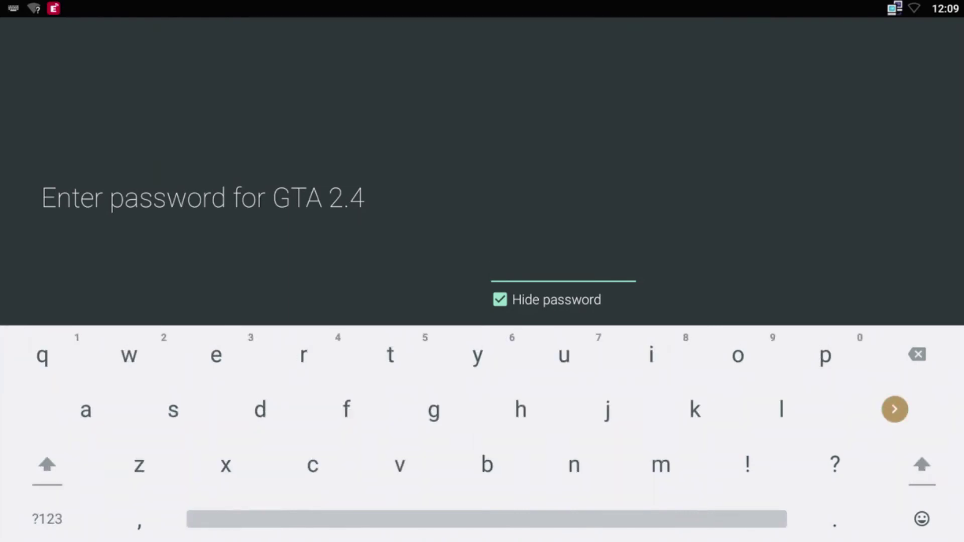
# Enter the GTA 2.4 Wi-Fi password and submit it to connect.
pyautogui.hotkey('ctrl', 'v')
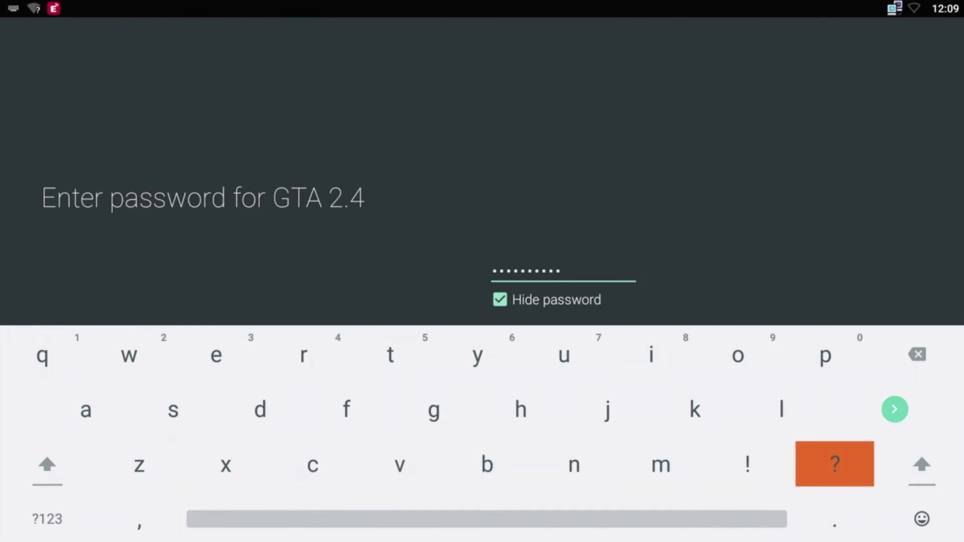
pyautogui.press('Up')
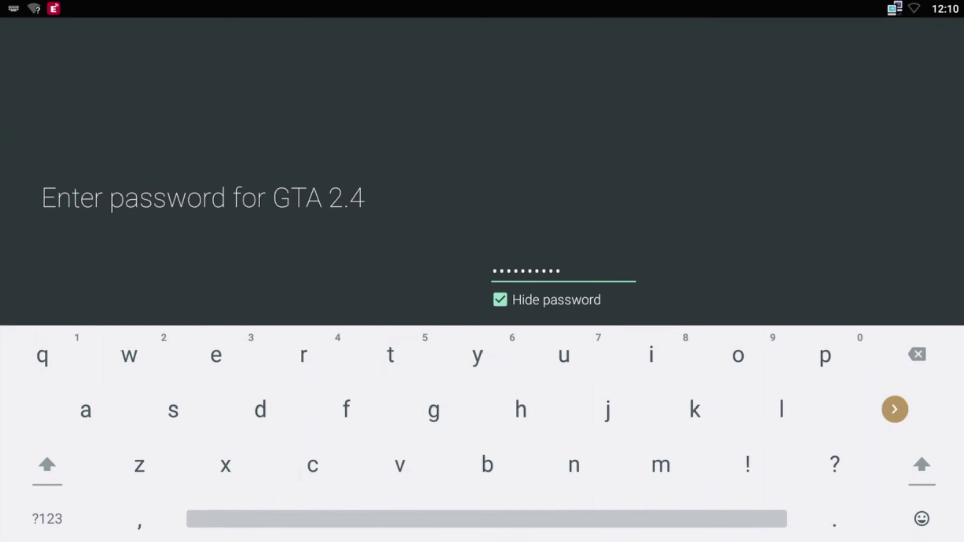
pyautogui.press('Return')
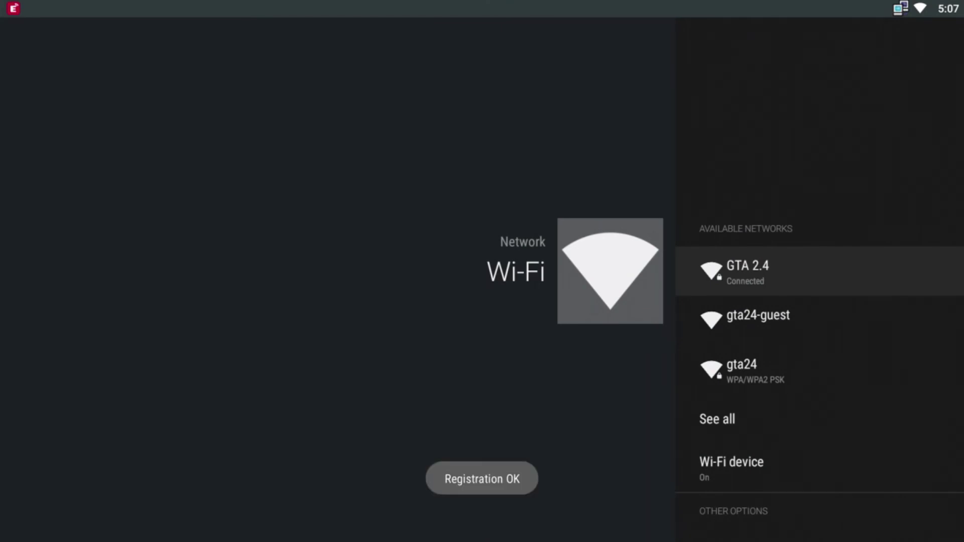
# Back out of the Wi-Fi list and network settings to the wizard's Network step.
pyautogui.press('Escape')
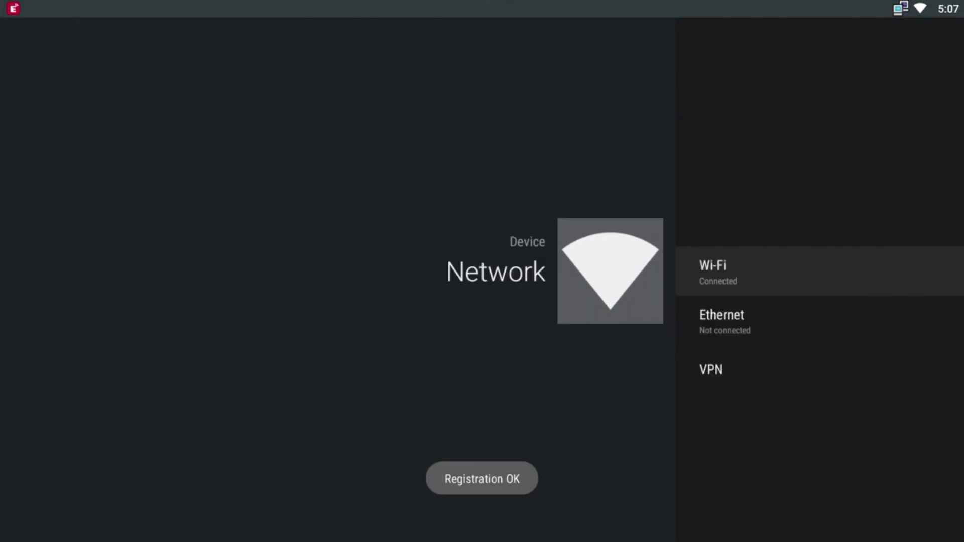
pyautogui.press('Escape')
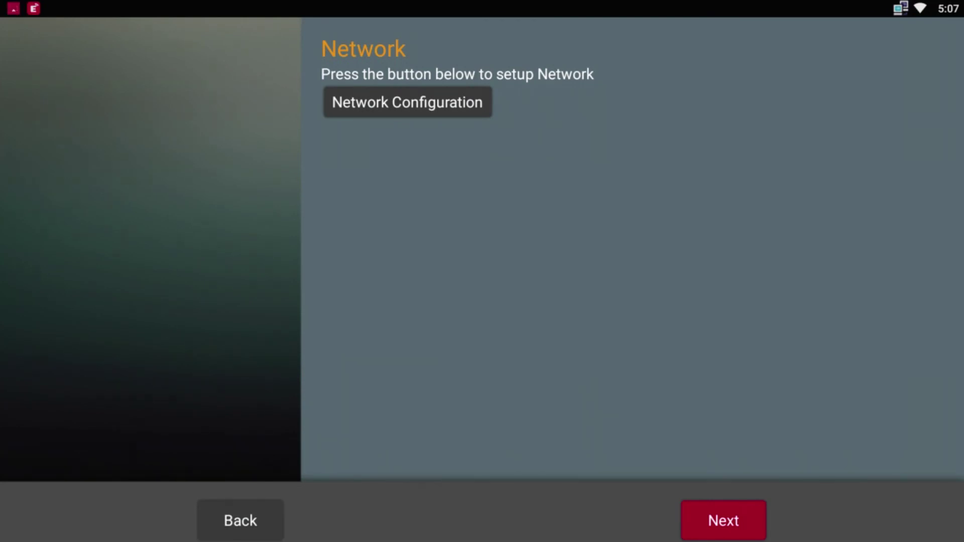
# Move through the EShare information page and finish, landing on the Kodi/Netflix home screen.
pyautogui.press('Return')
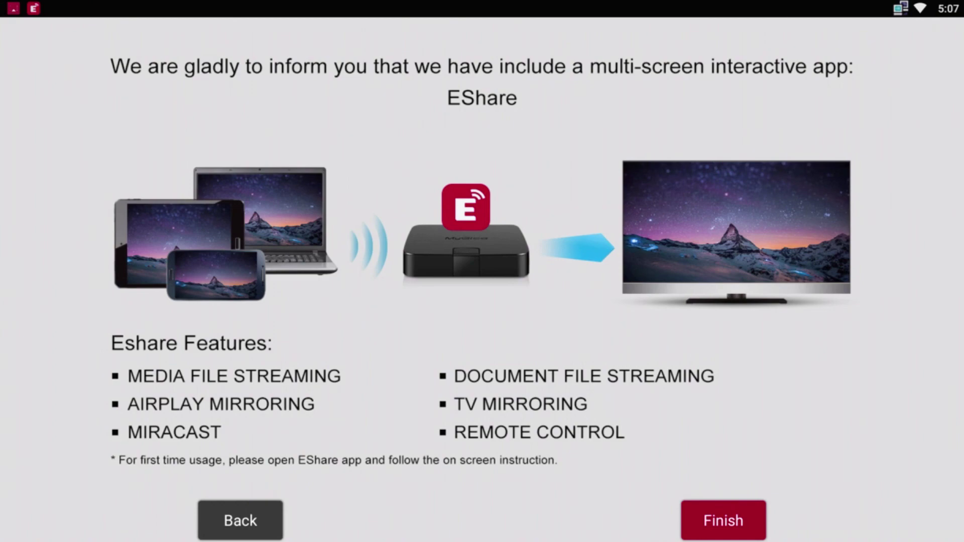
pyautogui.press('Return')
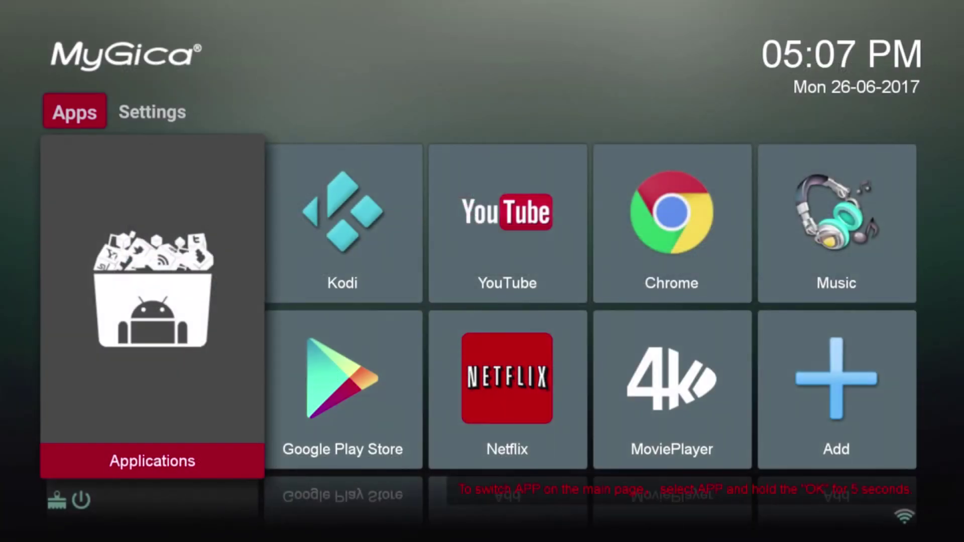